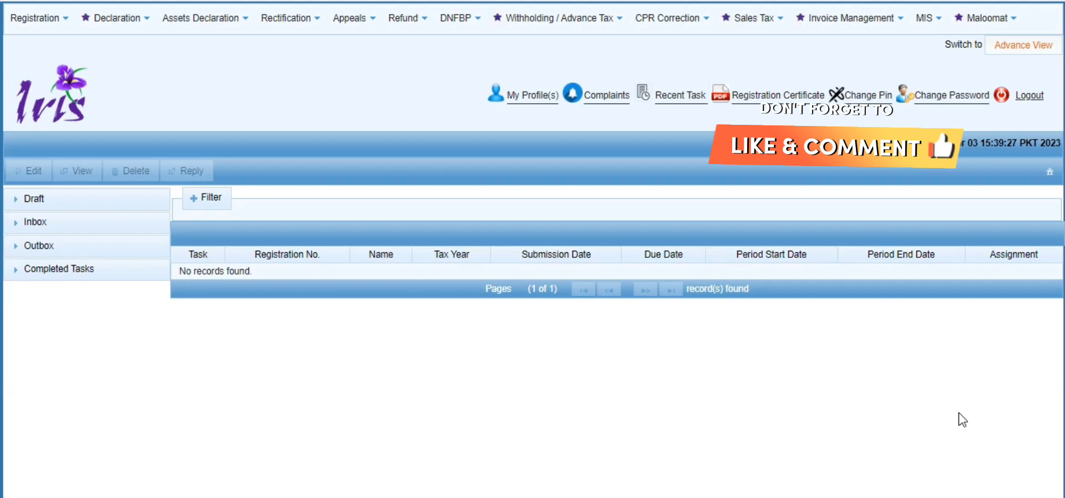
Open the 181 form of registration filed for modification (Income Tax) and set its tax period to 2023
click(37, 22)
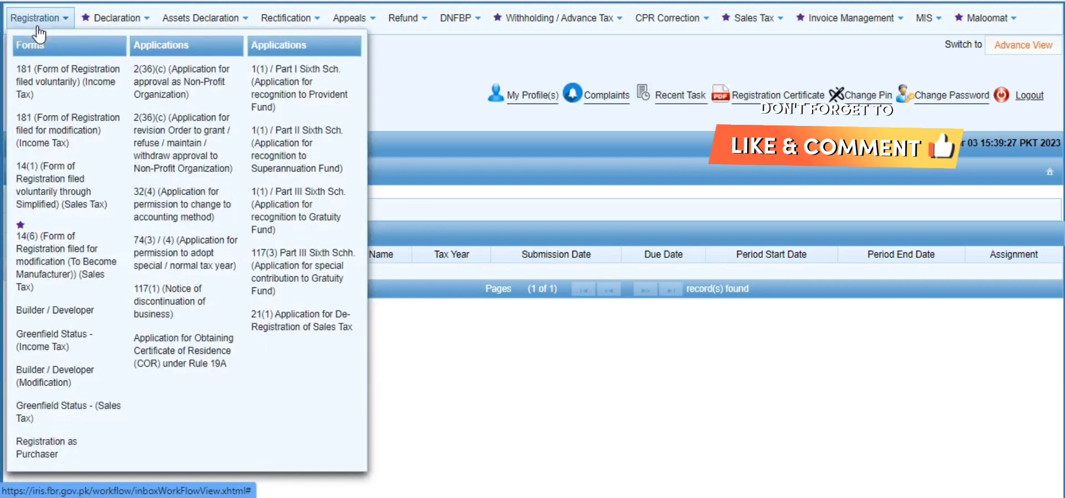
click(82, 133)
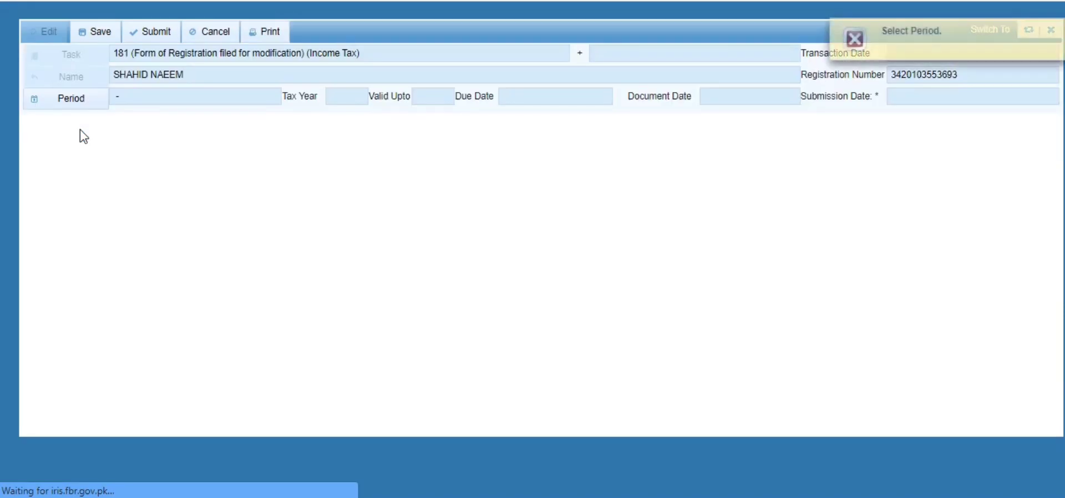
click(82, 100)
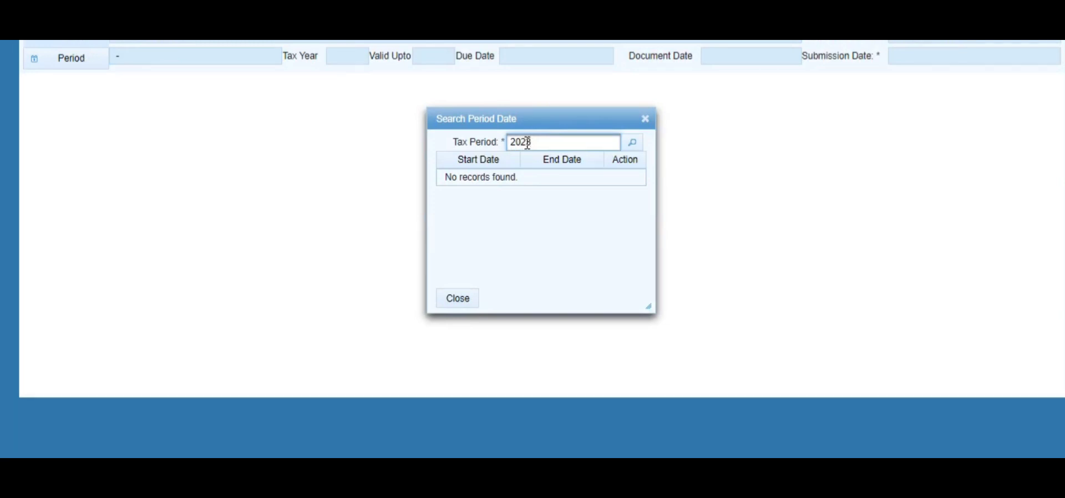
key(Return)
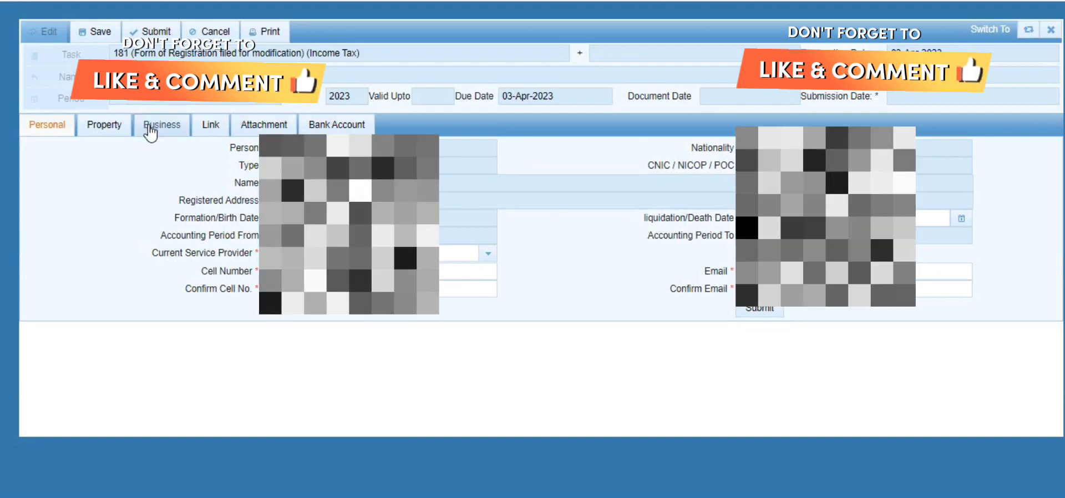
Start a new business entry named Mohid Titles with acquisition date 4/3/23 and capacity Owner
click(155, 126)
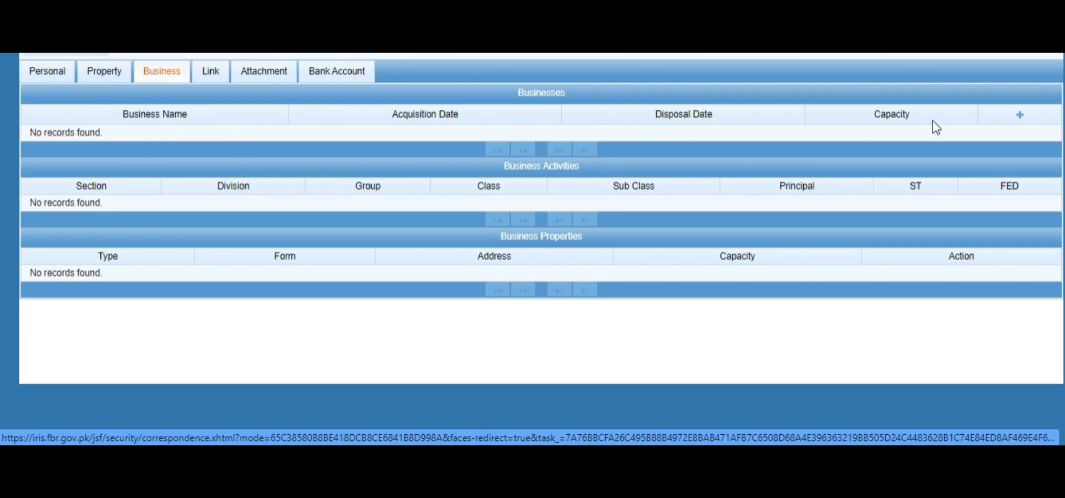
click(1019, 116)
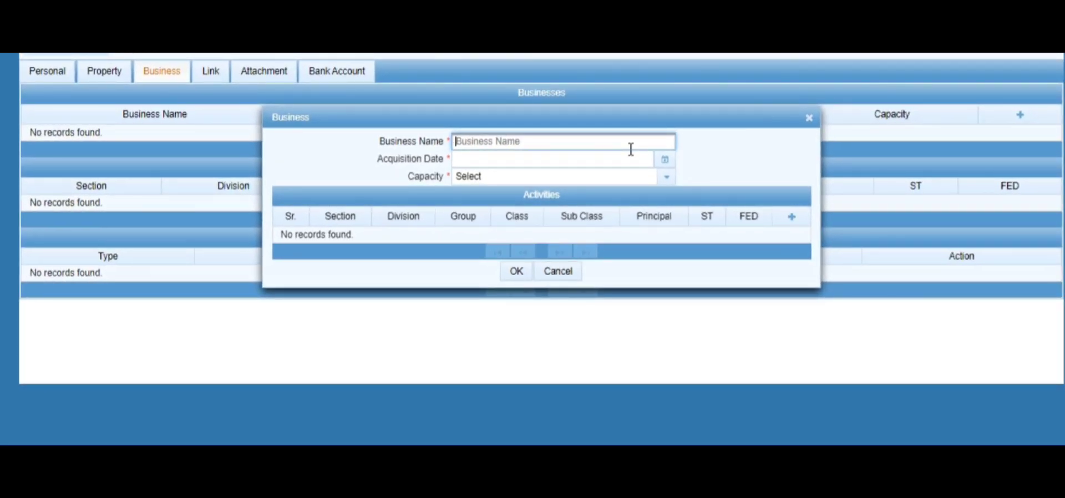
text(Mohid Titles)
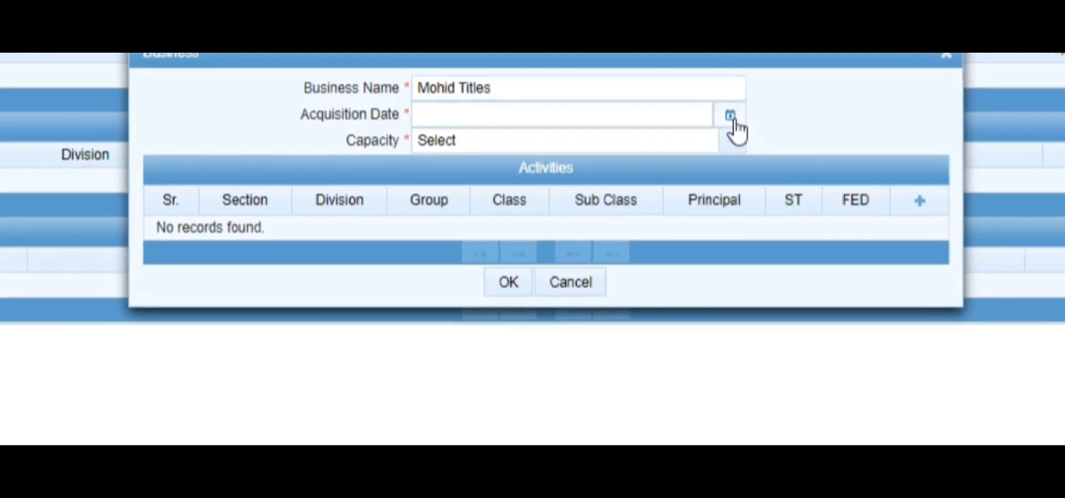
click(731, 117)
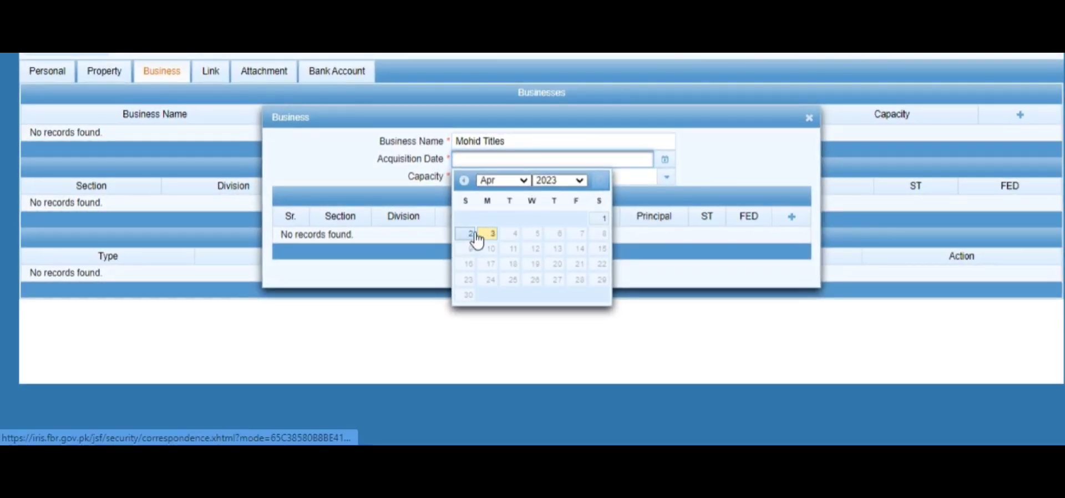
click(489, 235)
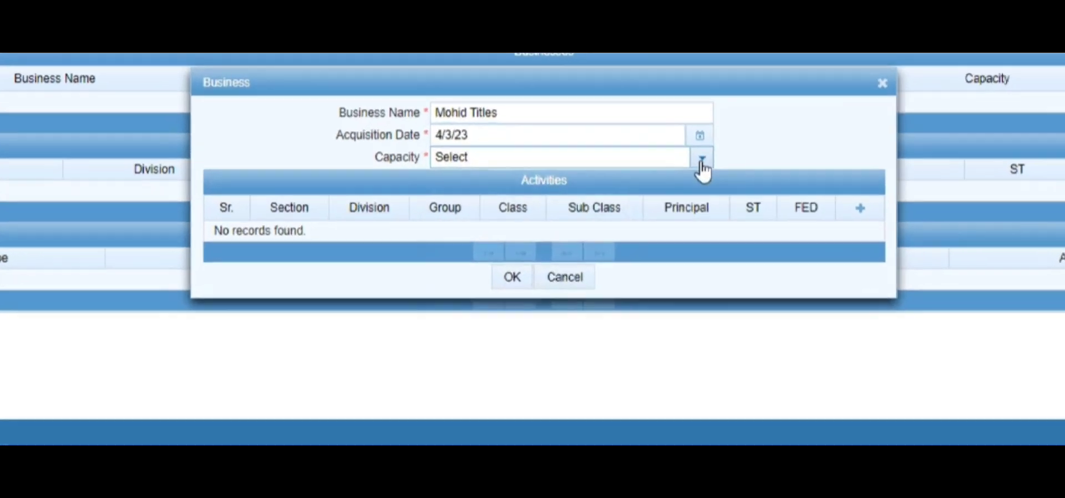
click(701, 161)
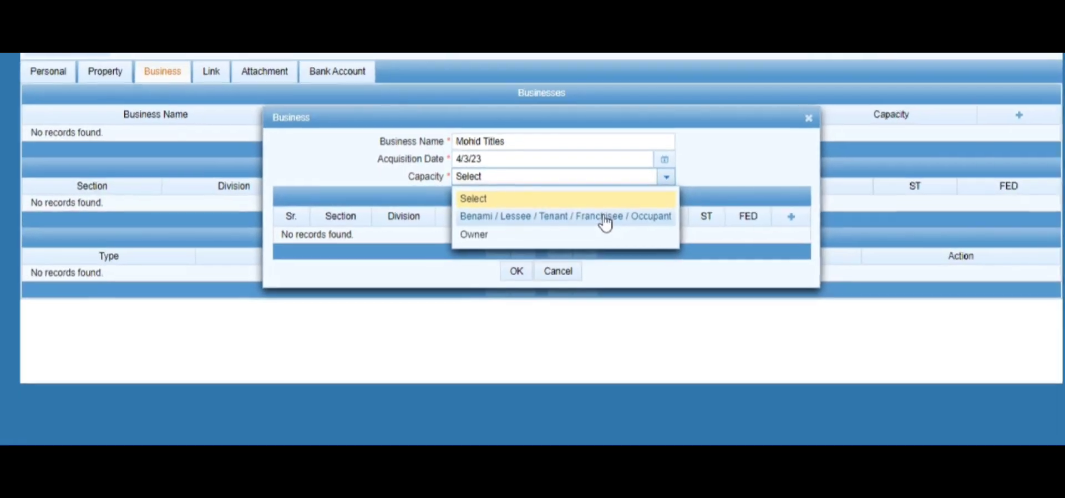
click(546, 238)
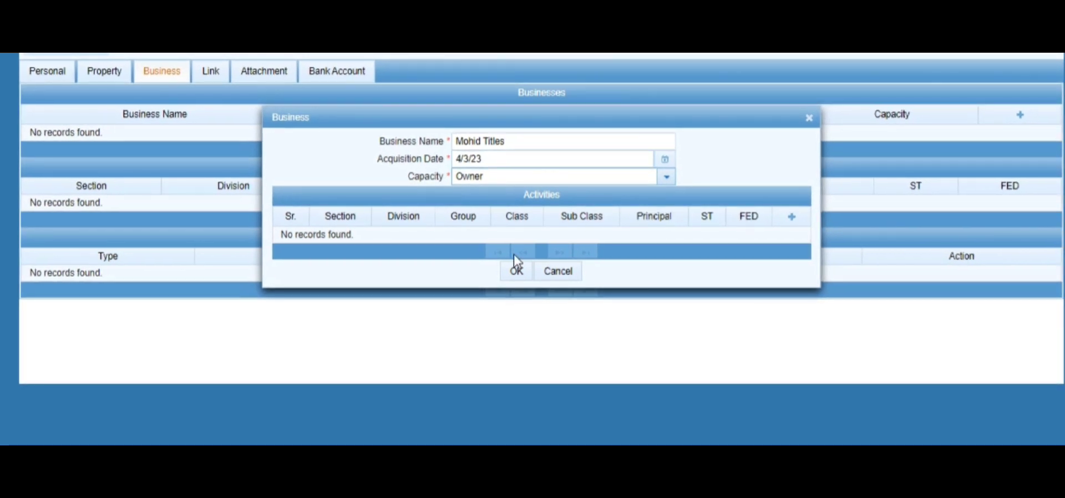
click(512, 275)
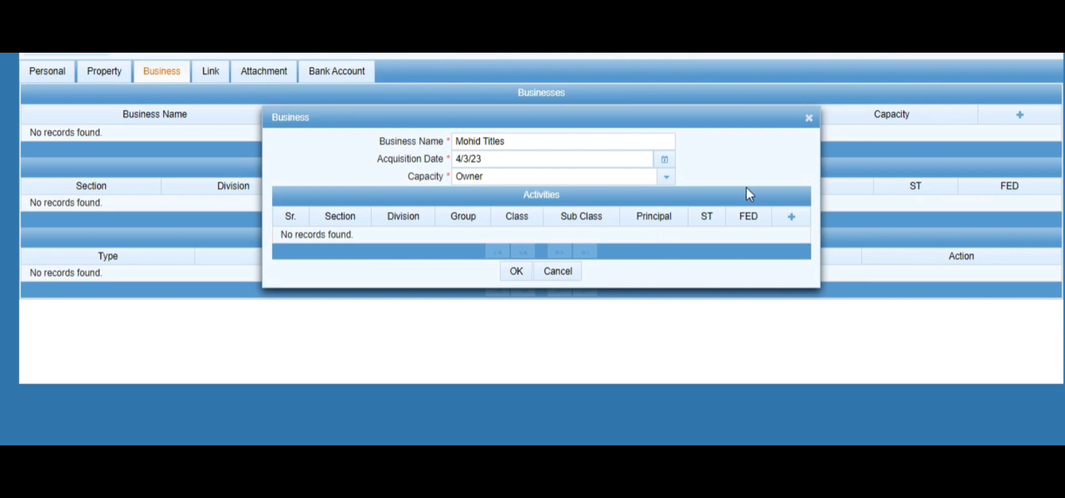
Add a principal business activity for the business, choosing Construction/Other specialized construction activities from the activity search
click(792, 217)
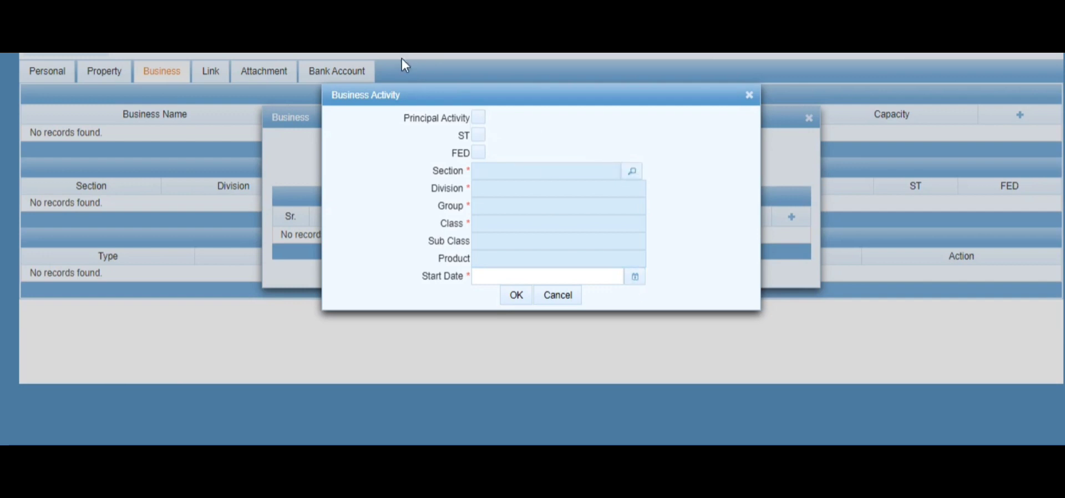
click(479, 117)
click(480, 143)
click(480, 154)
click(478, 153)
click(630, 173)
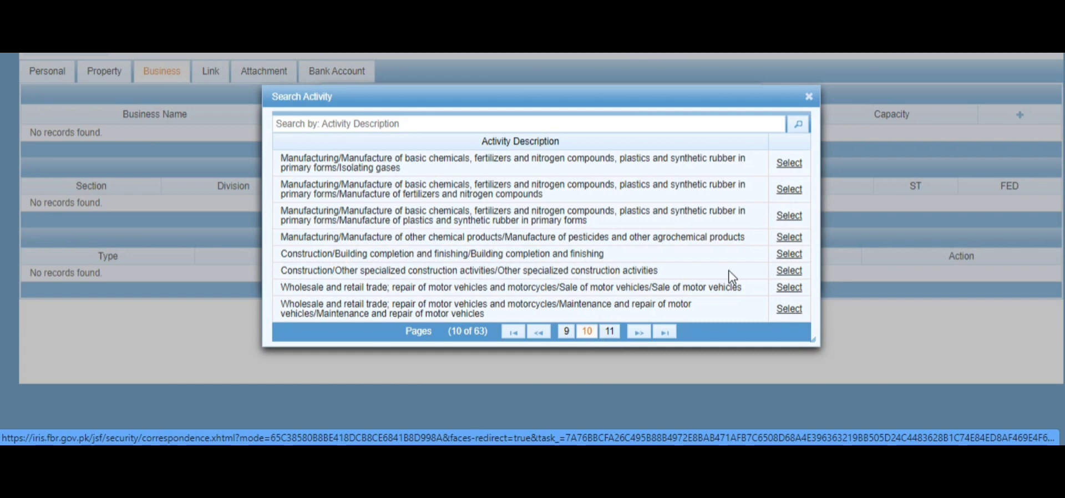
click(790, 272)
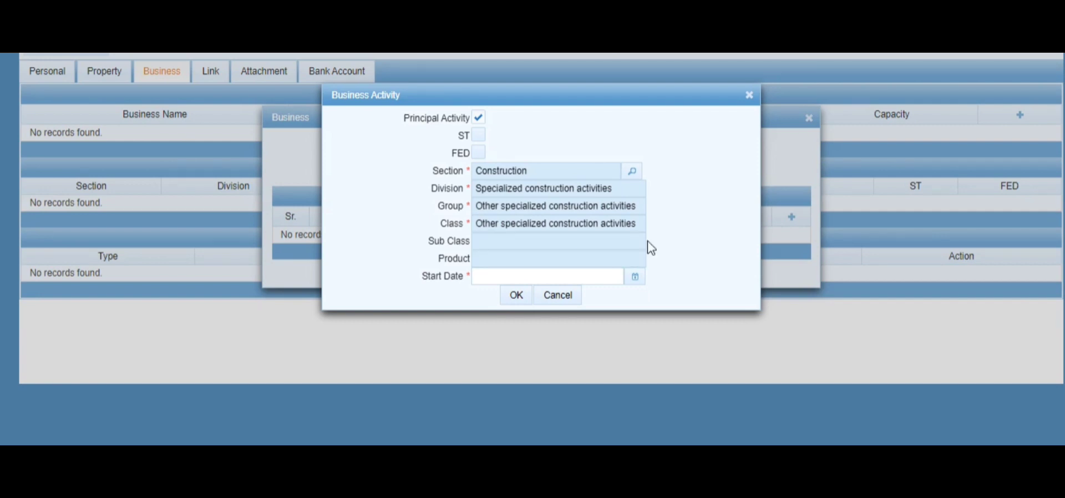
Set the activity's start date to 3 April 2023 and confirm both the activity and the business entry
click(634, 277)
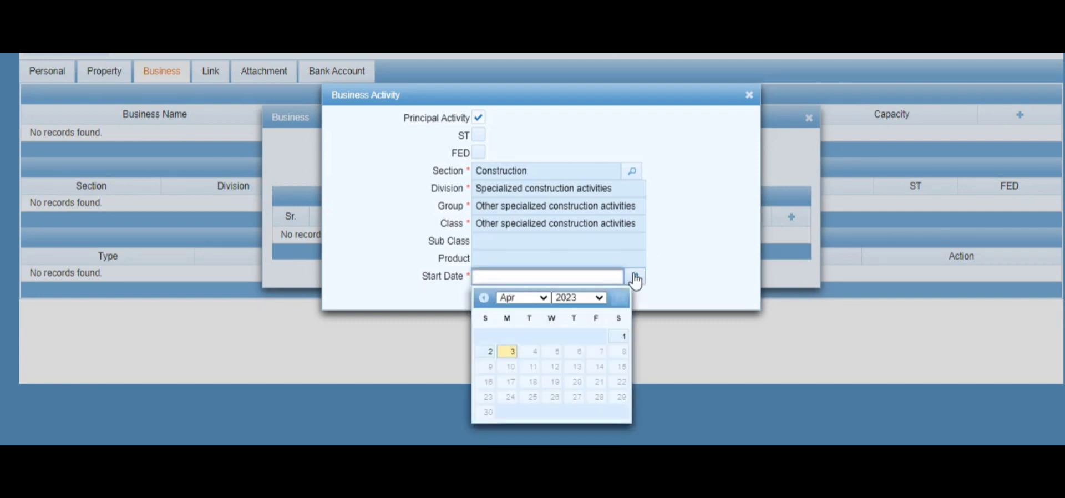
click(507, 351)
click(516, 301)
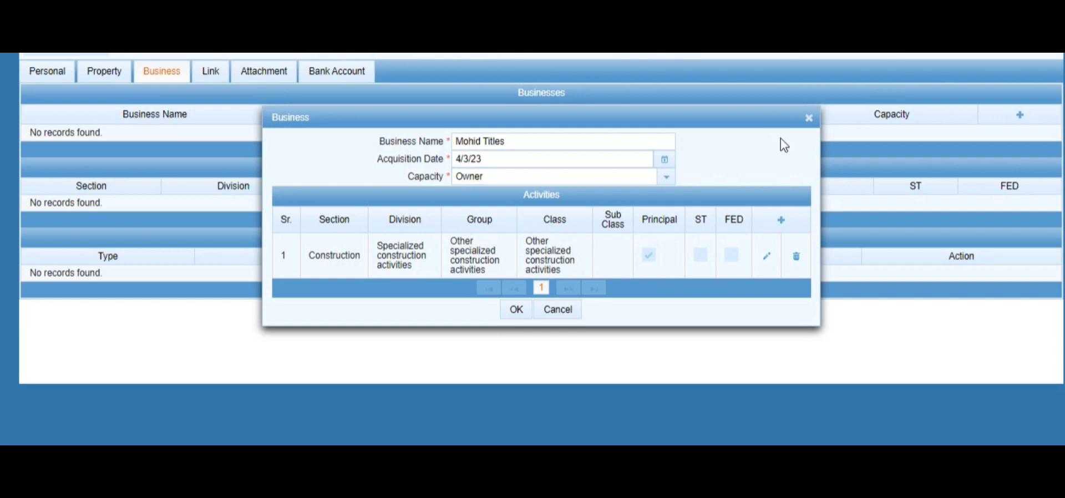
click(516, 310)
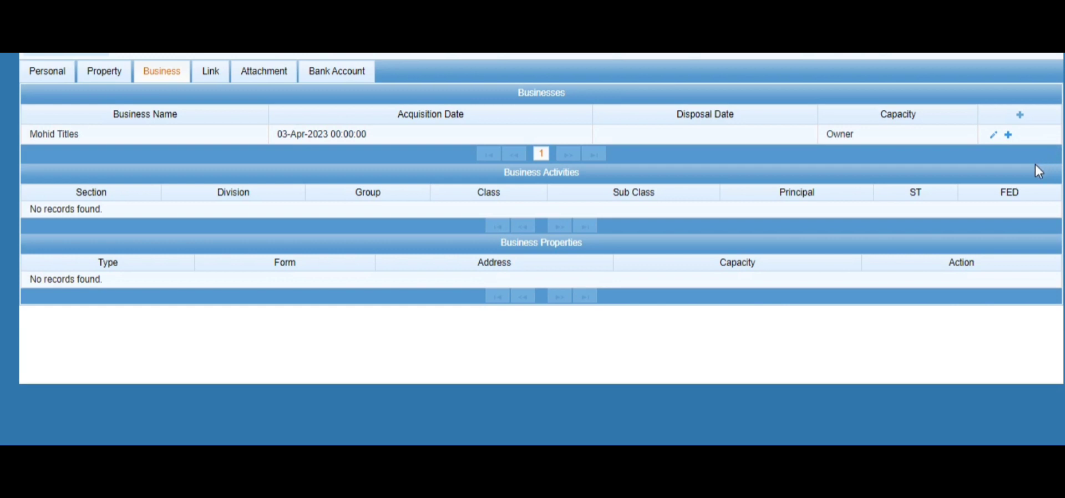
Link the listed existing property to the Mohid Titles business
click(1006, 138)
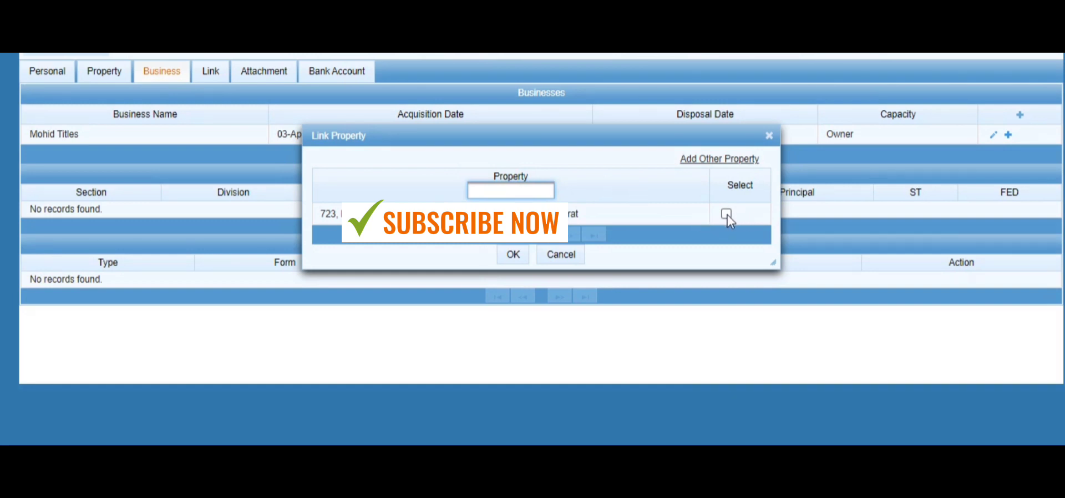
click(512, 193)
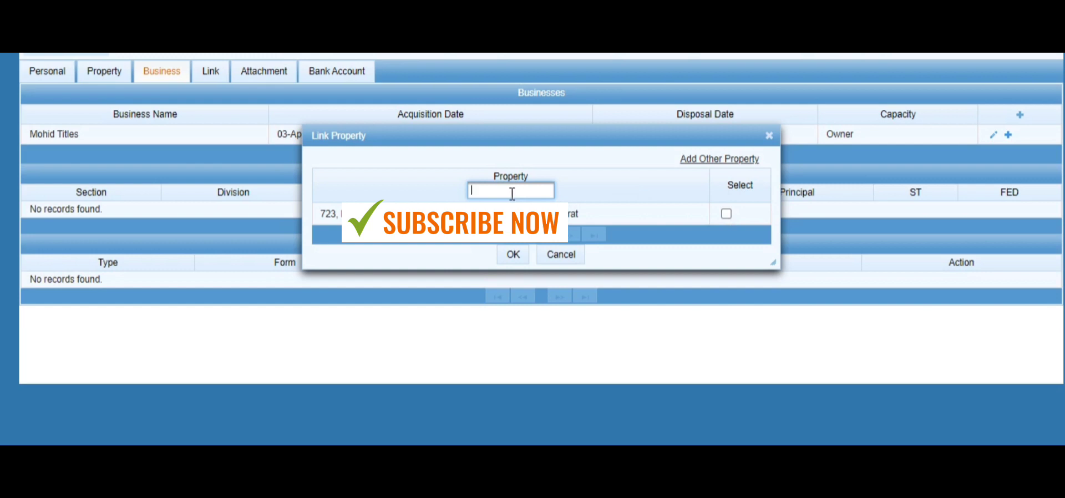
click(726, 214)
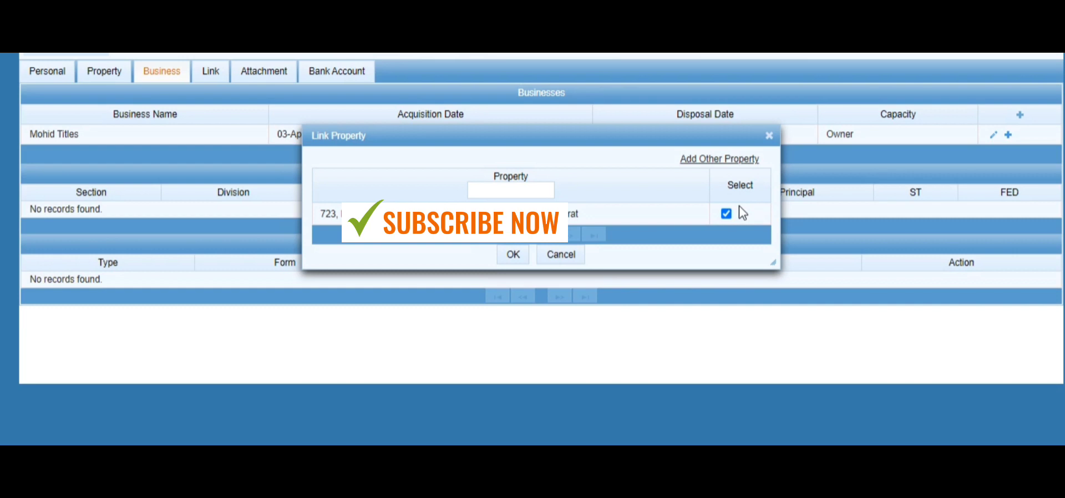
click(513, 254)
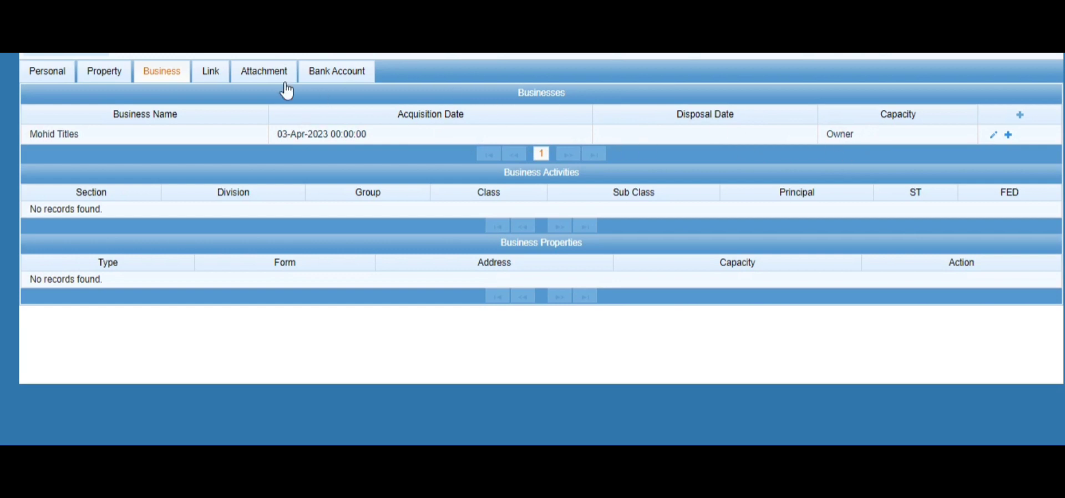
Review the evidence attachments requested for the registration modification form and recheck the business entry
click(271, 77)
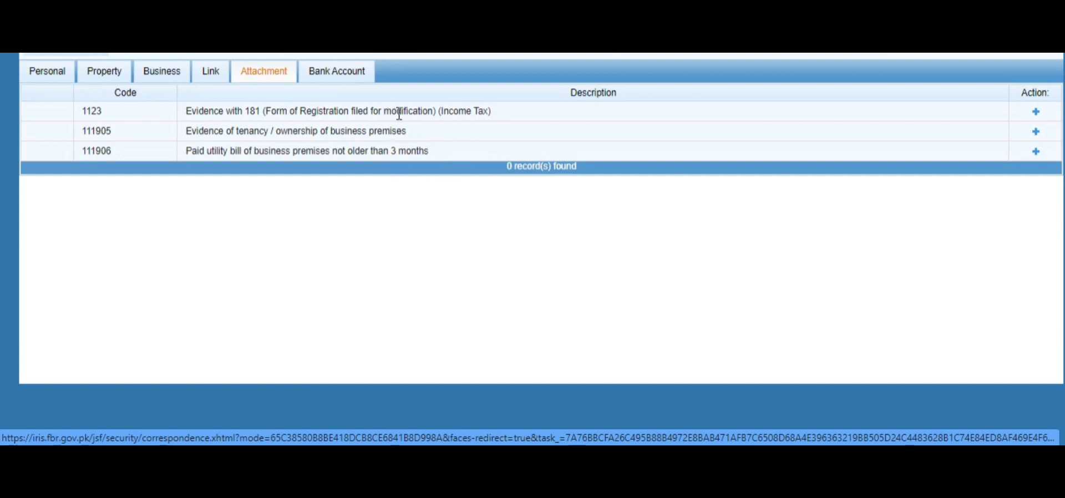
click(167, 77)
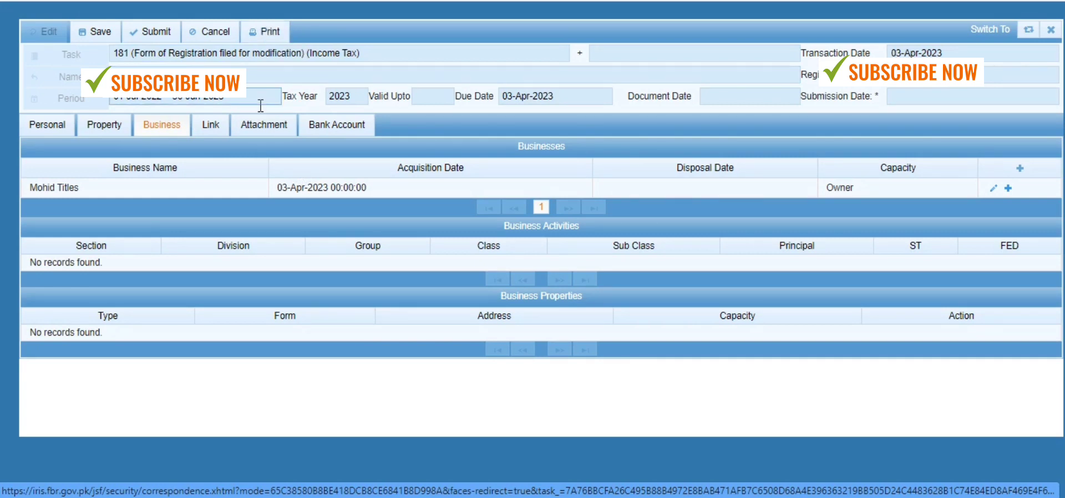
click(263, 126)
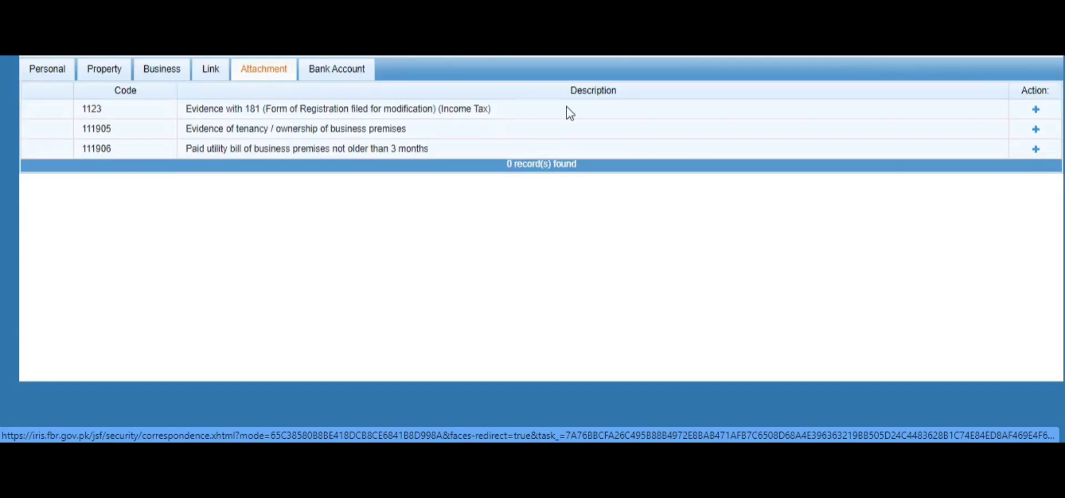